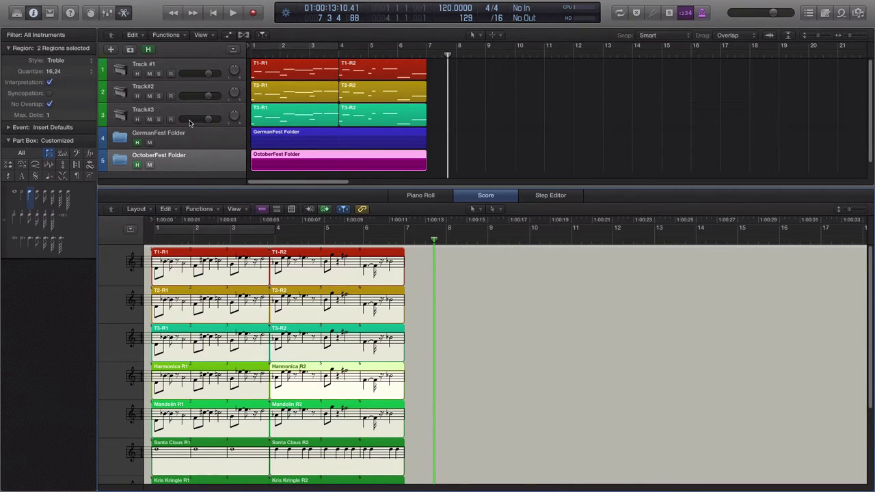
Step: Select the GermanFest Folder region so the score shows only Harmonica, Mandolin, Santa Claus and Kris Kringle
click(285, 135)
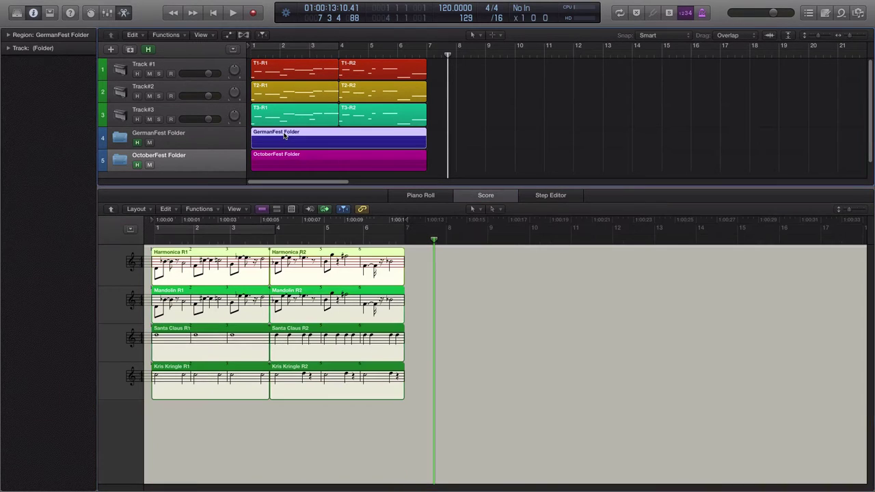
Step: Open the GermanFest and then the OctoberFest folder, leaving each, and bring the score back to all instruments
double_click(288, 135)
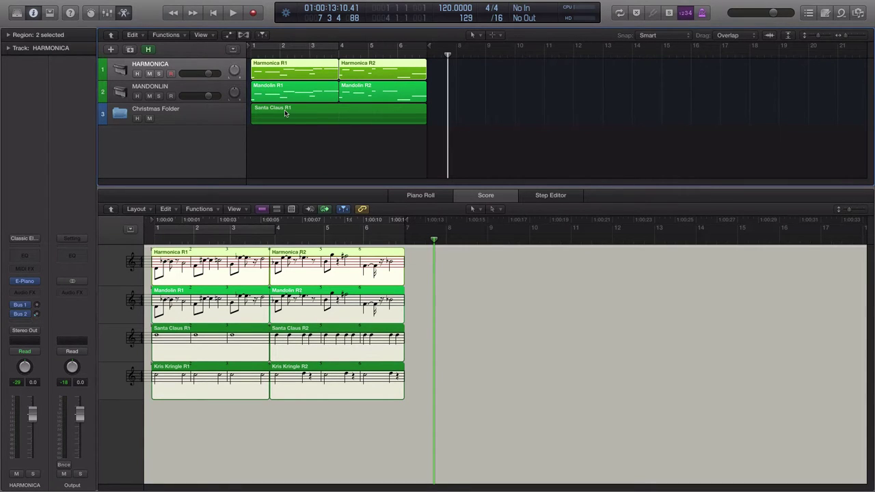
click(111, 35)
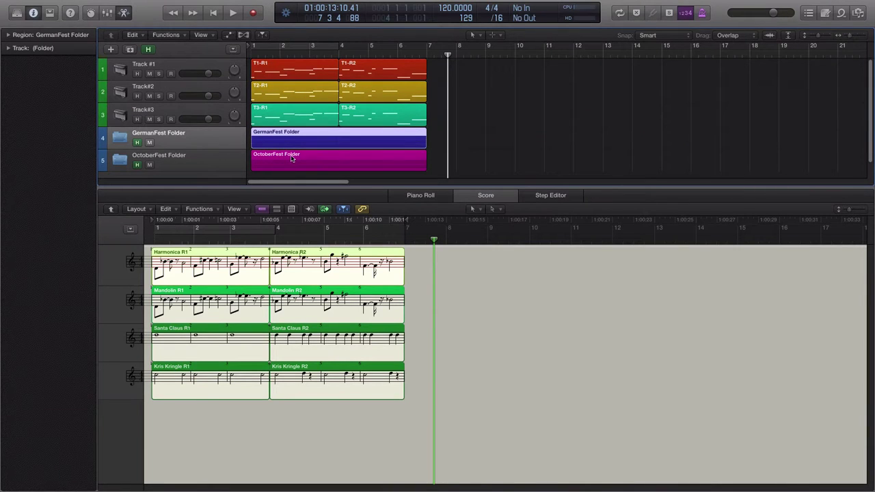
double_click(290, 155)
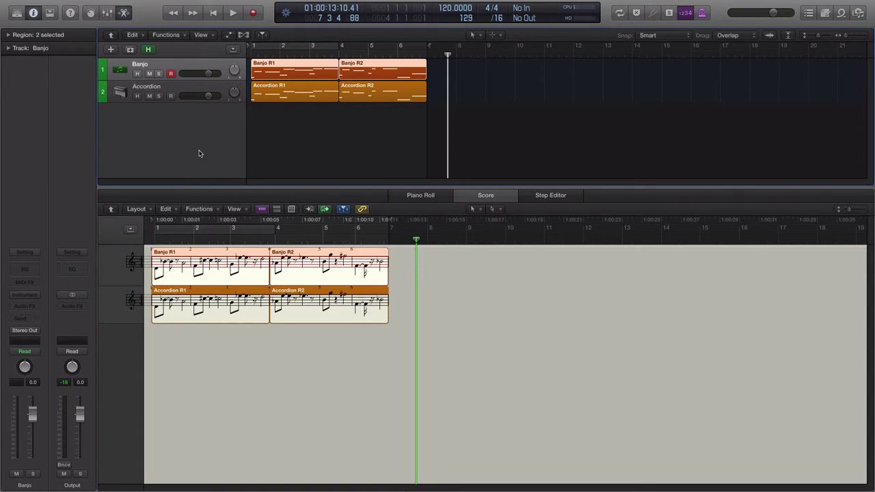
click(111, 35)
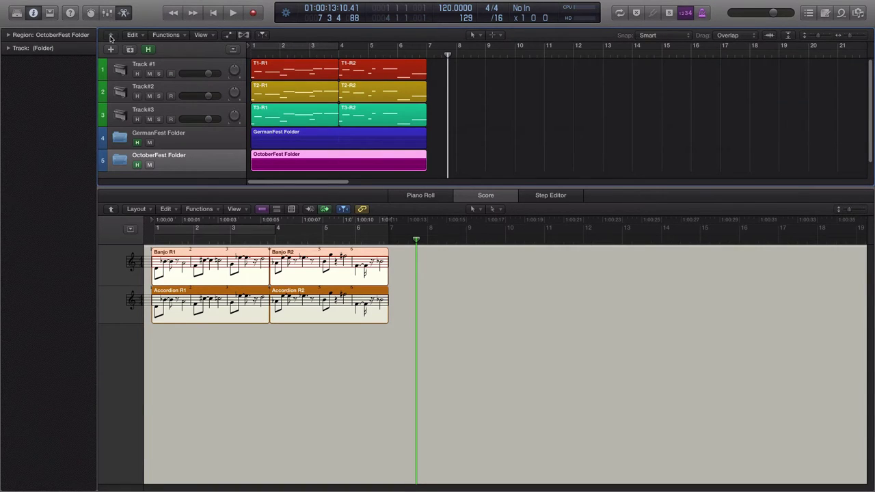
click(112, 209)
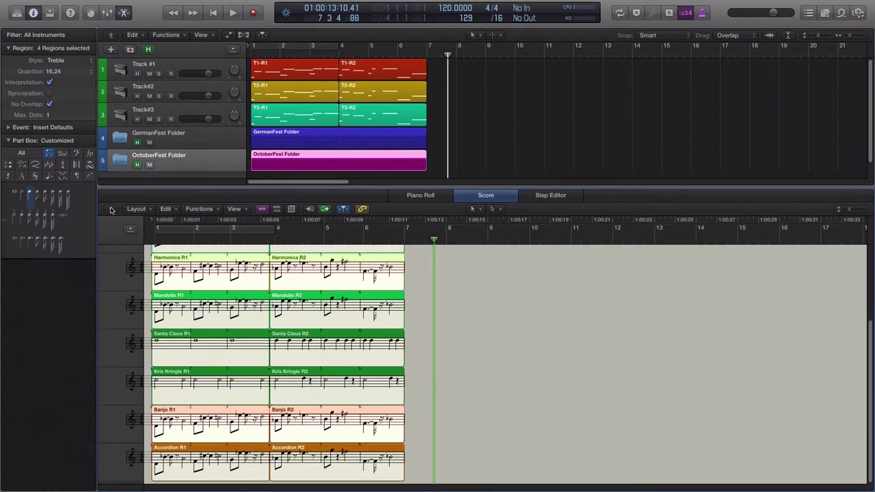
Step: Switch the Holiday Song score to Page View and bring up the Score Sets list
click(292, 209)
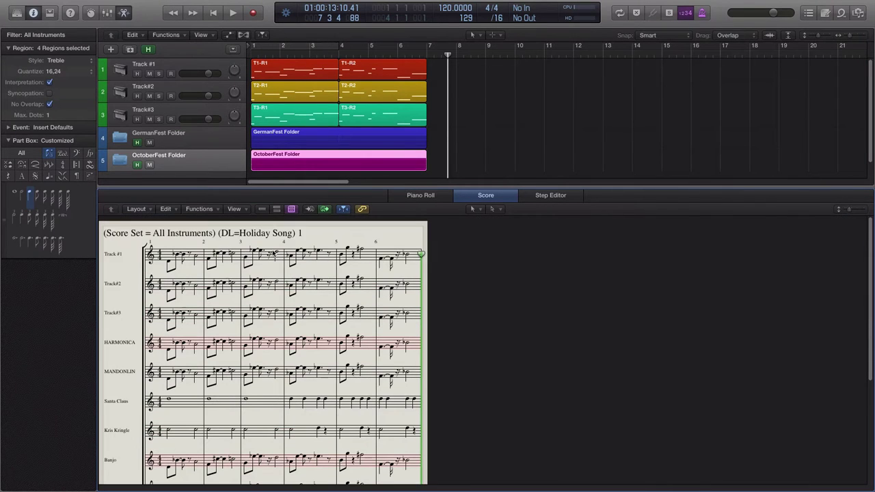
click(89, 35)
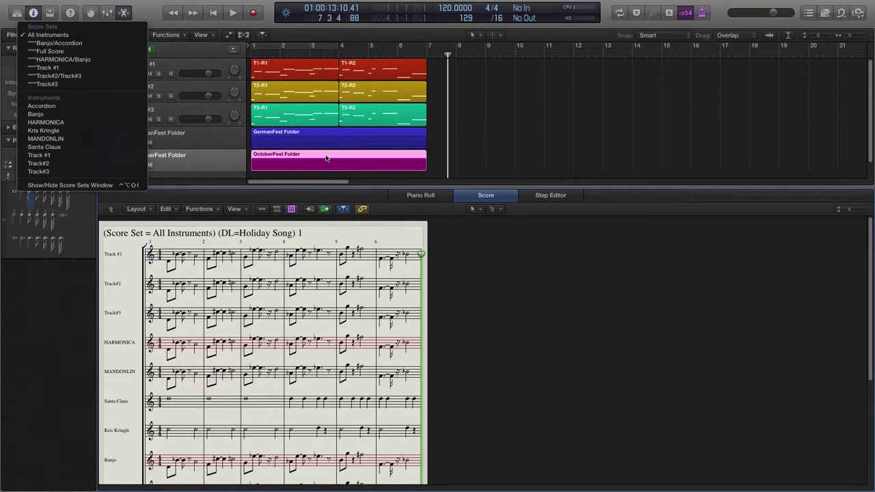
Step: Show the ****HARMONICA/Banjo score set's two staves, then switch back to All Instruments
click(81, 61)
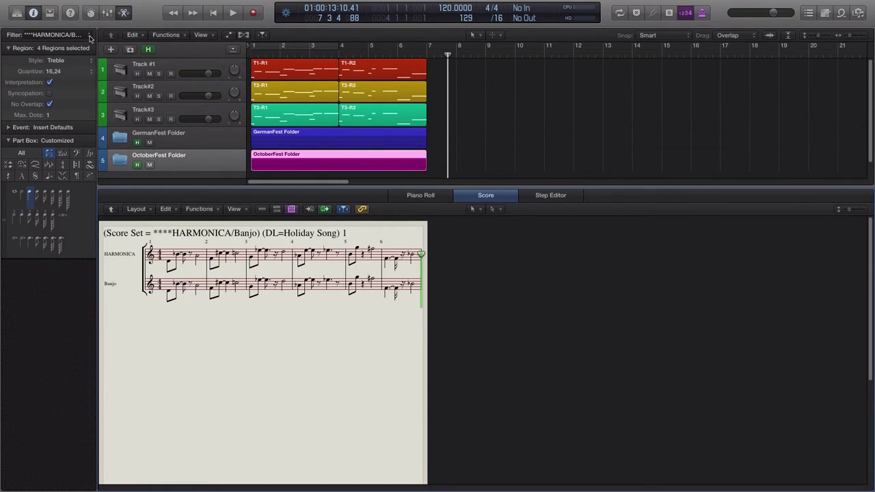
click(89, 35)
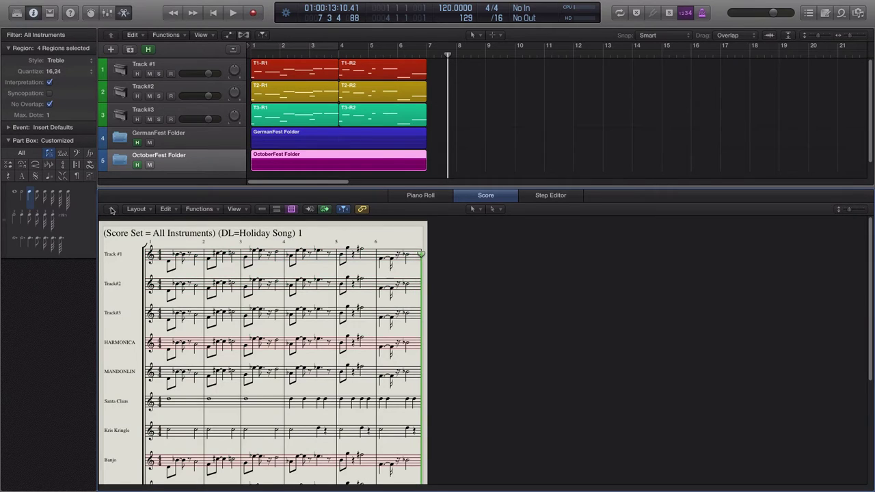
Step: Open Project Settings > Score > Numbers & Names from the score's page title
double_click(287, 244)
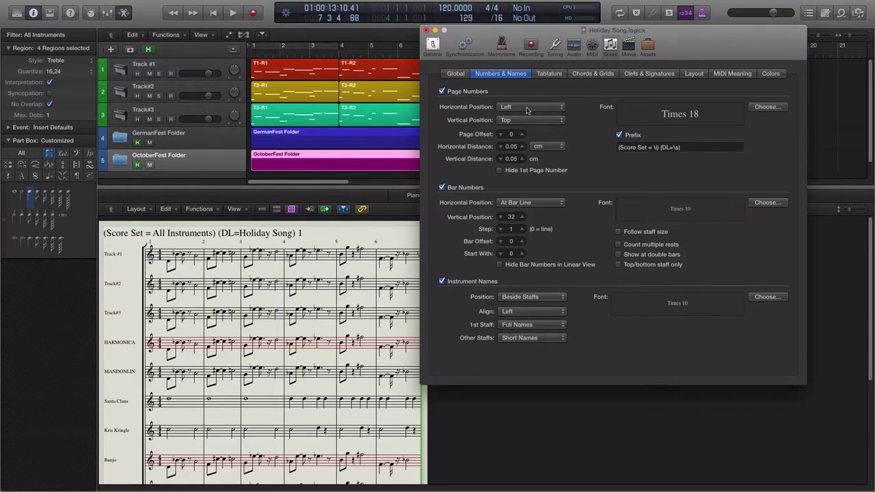
Step: Close the Numbers & Names Project Settings window with Command-W
key(super+w)
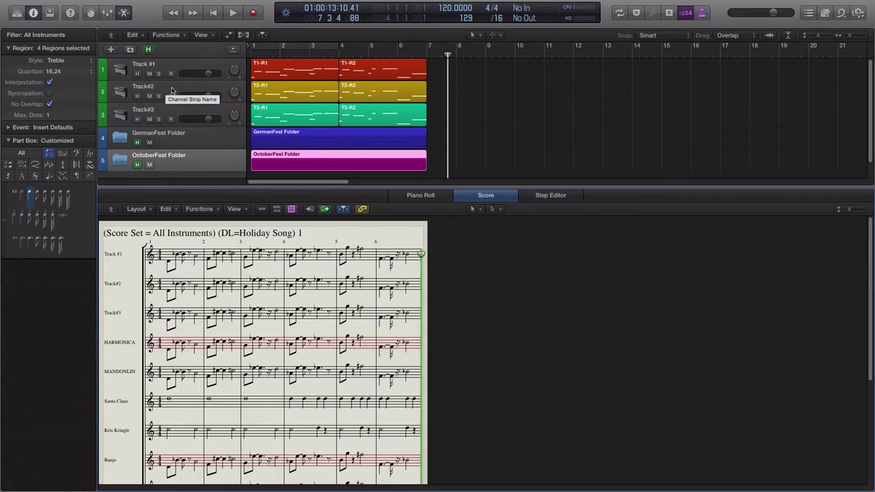
Step: Show the ****Track #1 score set, then display only region T3-R1 of Track#3
click(90, 35)
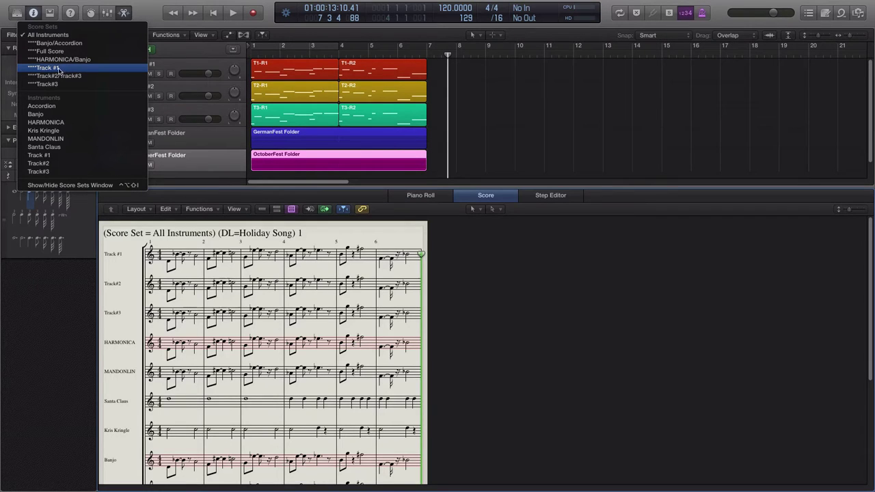
key(Escape)
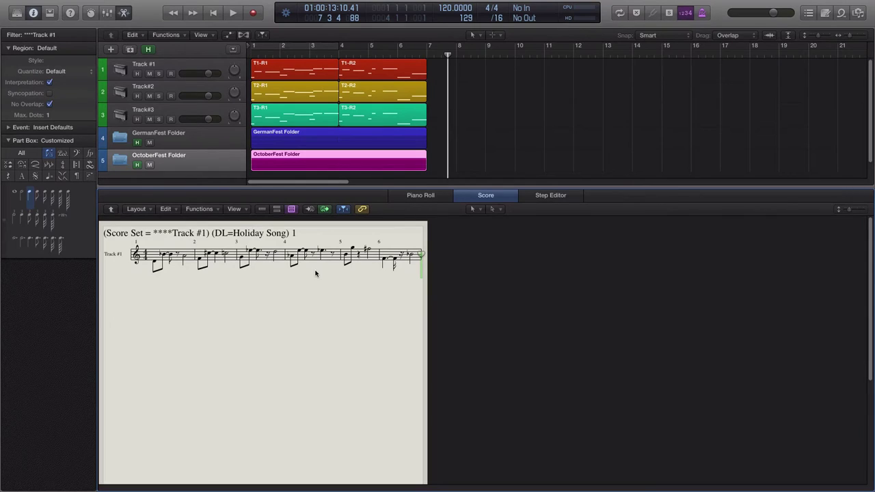
click(281, 109)
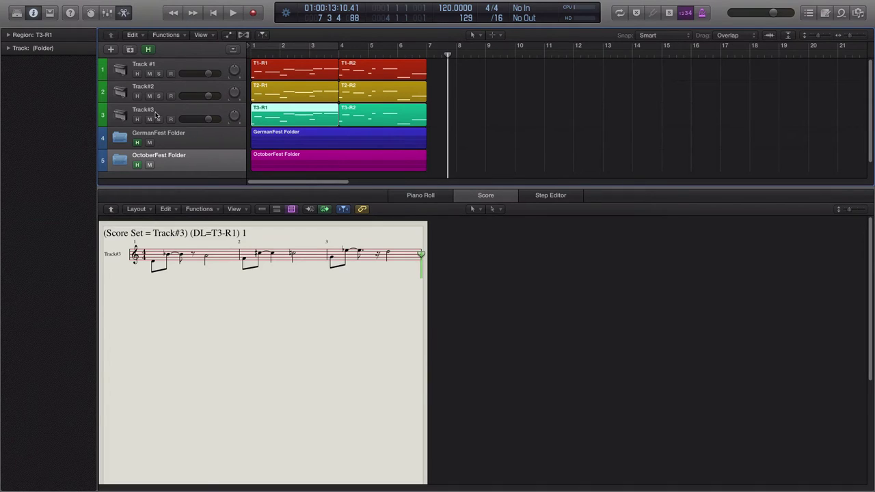
click(153, 251)
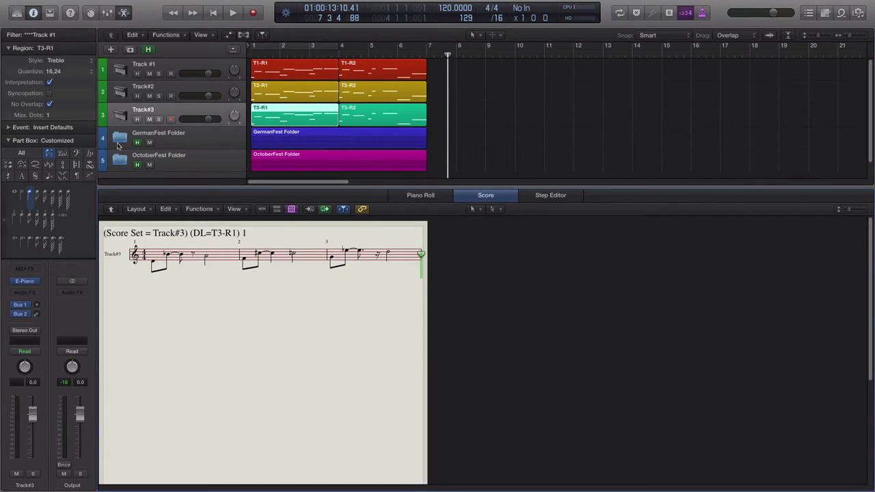
click(111, 210)
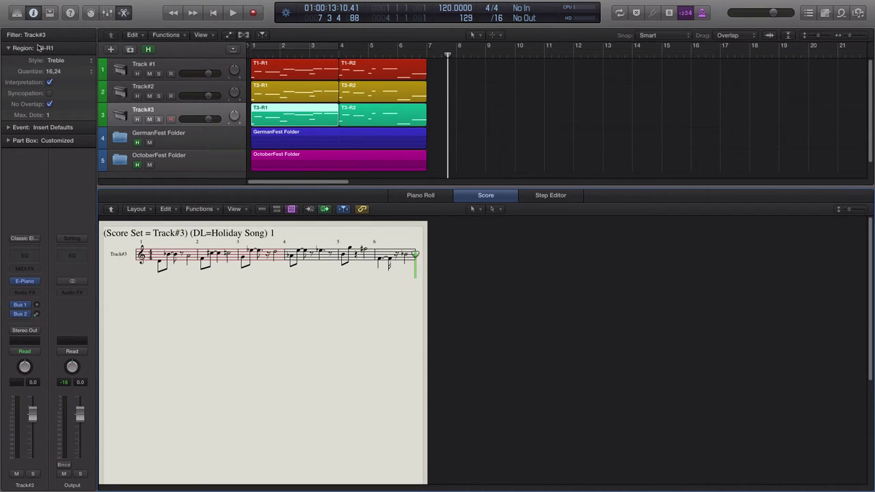
click(111, 209)
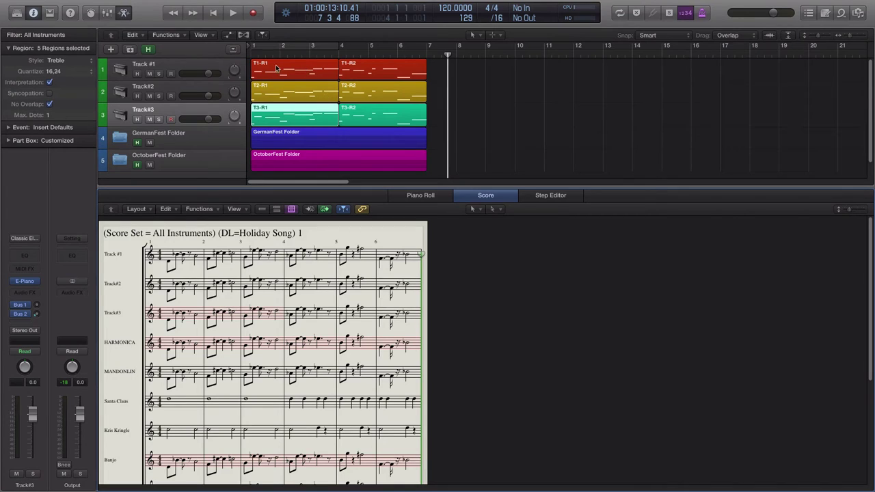
click(288, 111)
Step: Choose the ****Track#3 score set and reopen the score on region T3-R1
click(89, 34)
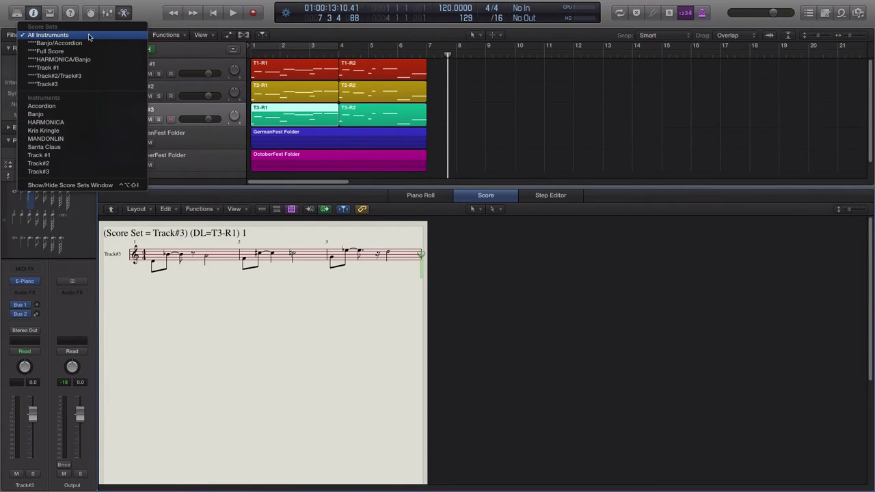
click(61, 89)
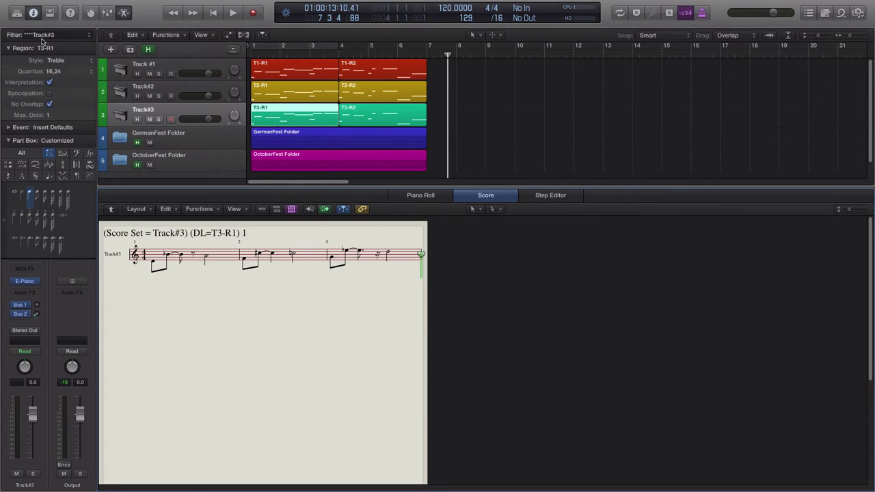
double_click(281, 109)
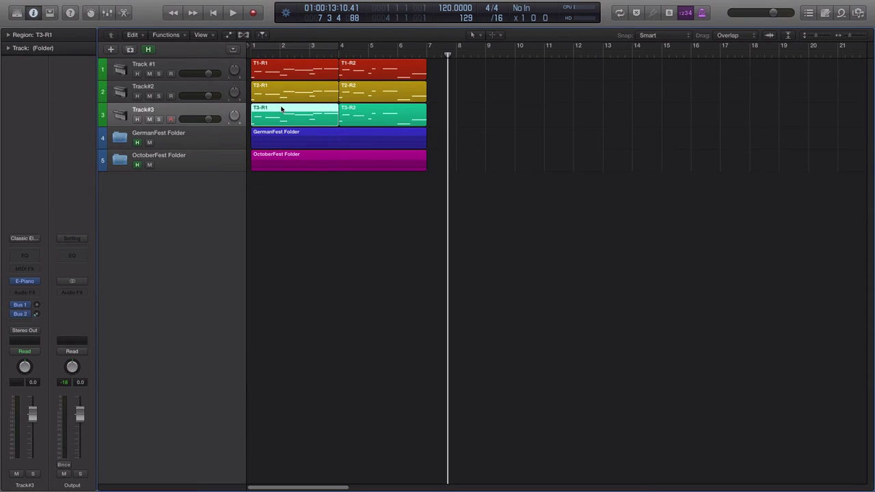
double_click(281, 107)
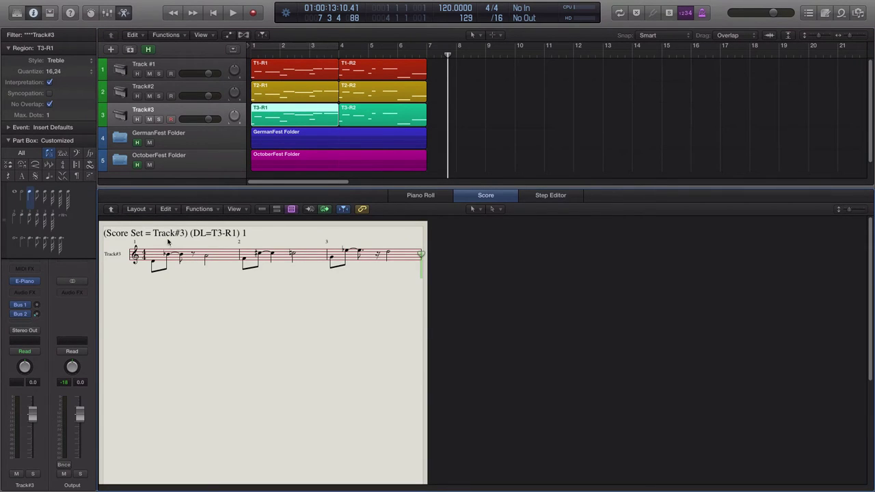
Step: Step the score back up to all instruments, then choose the ****Track#2/Track#3 score set
click(111, 210)
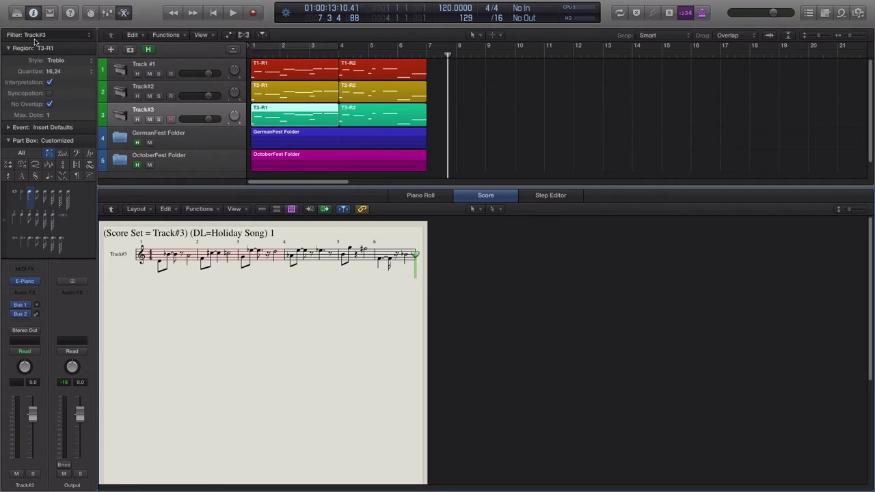
click(111, 210)
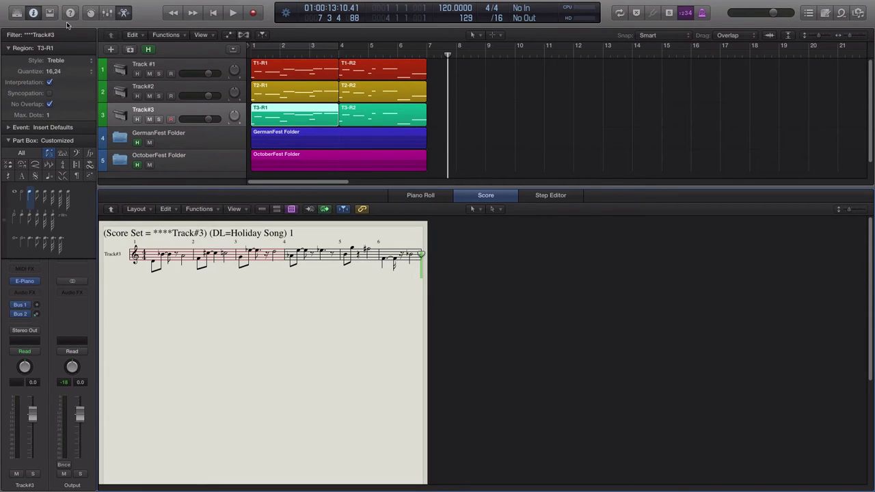
click(111, 210)
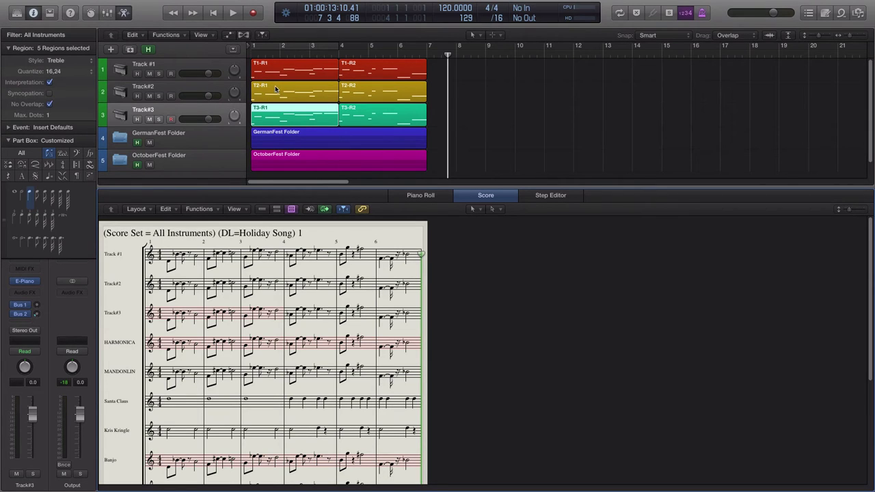
click(88, 35)
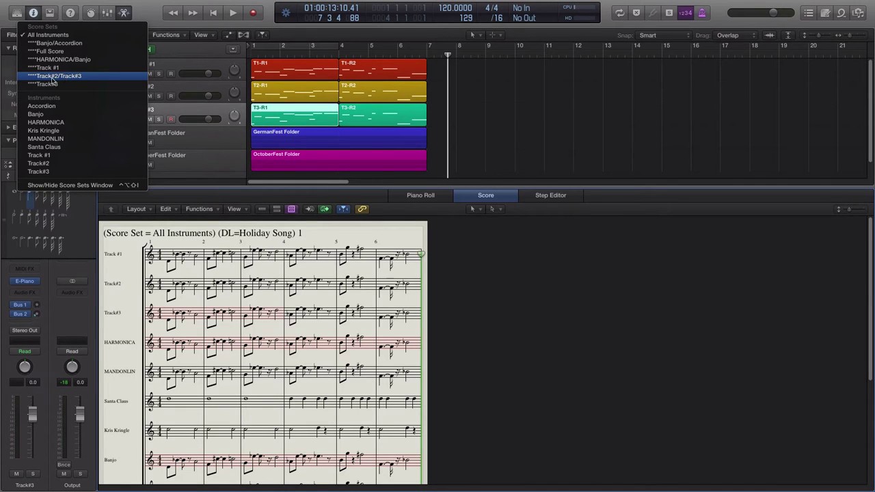
click(70, 80)
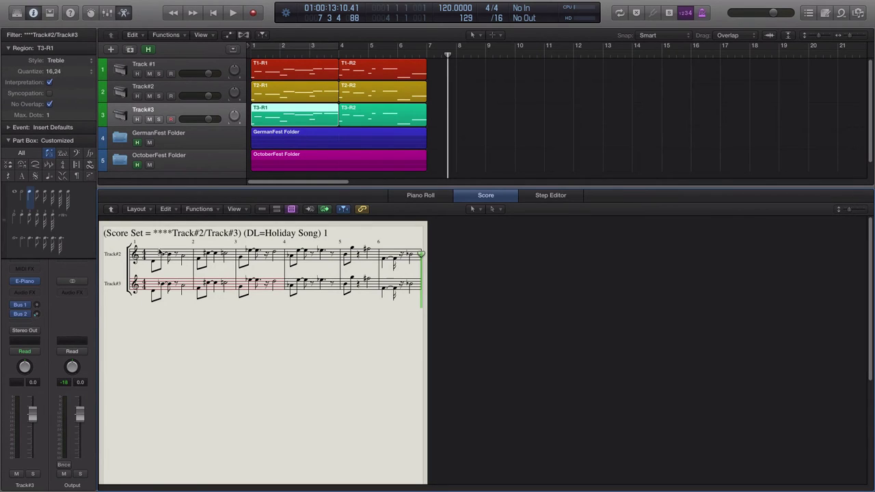
Step: Show region T1-R1 alone, then step up through Track #1 to All Instruments
click(276, 67)
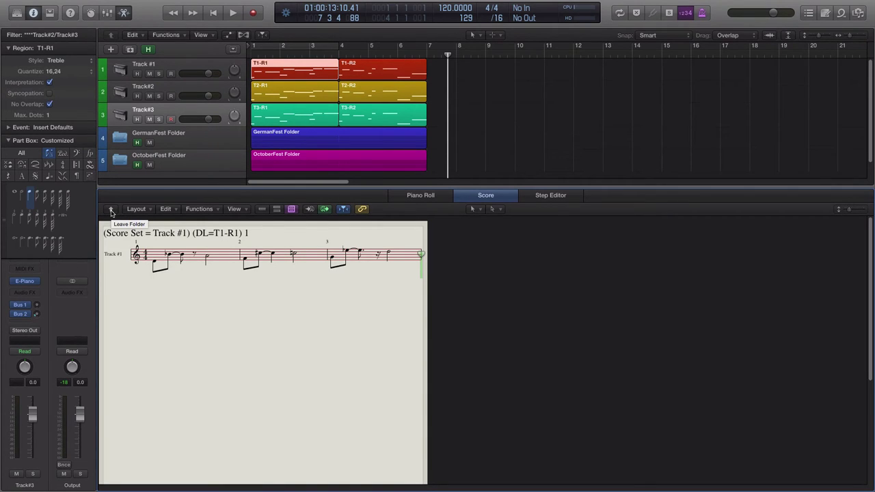
click(112, 210)
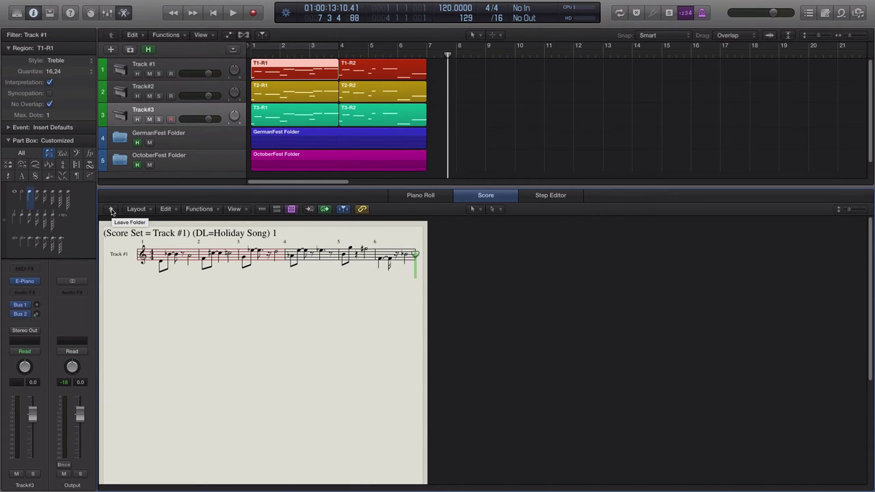
click(112, 210)
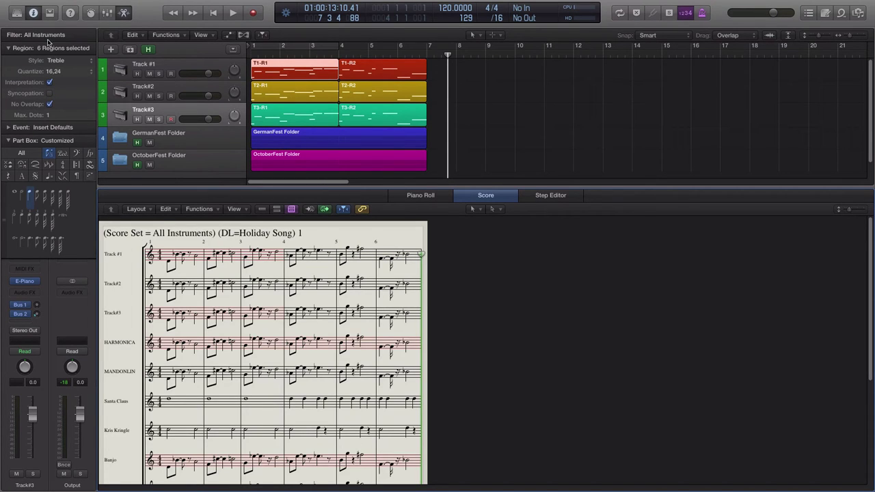
Step: View T3-R1 alone, step up via Track#3 and Track#2/Track#3 to All Instruments, then select OctoberFest Folder
click(280, 110)
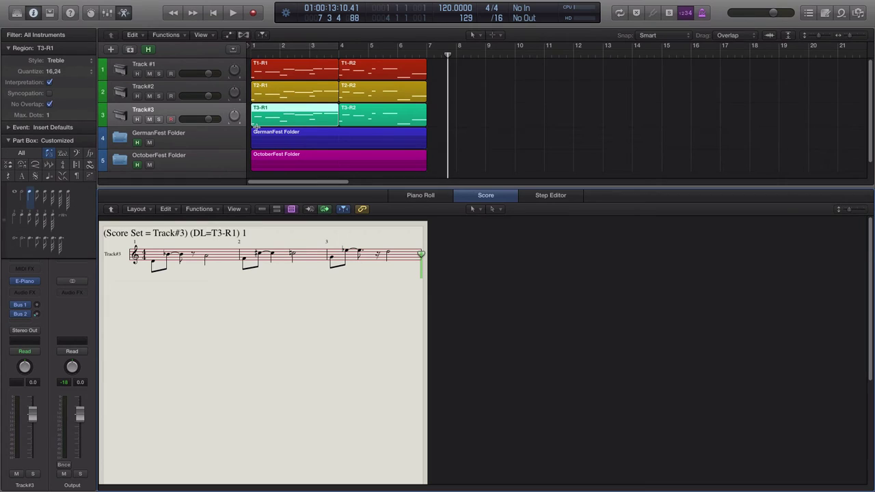
click(112, 212)
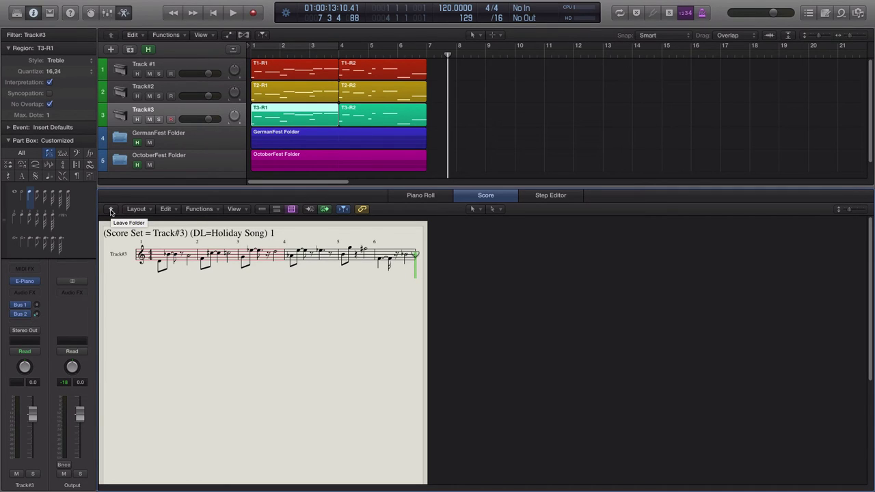
click(109, 211)
click(110, 210)
click(110, 210)
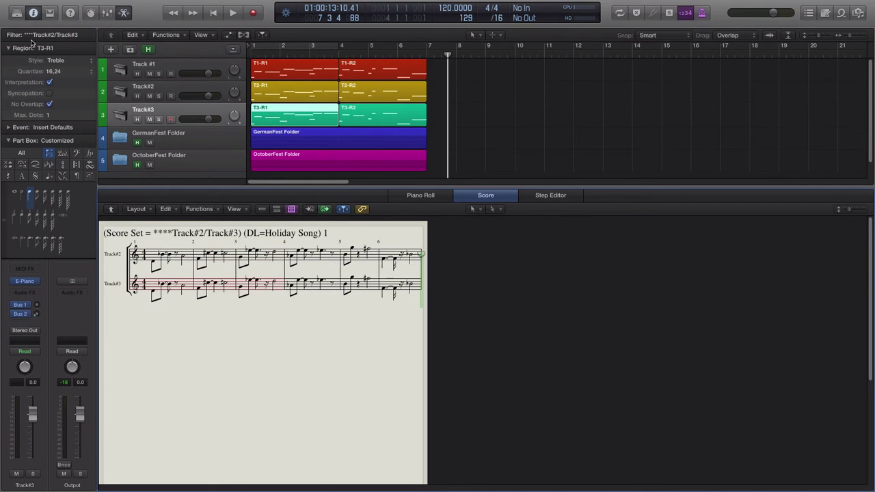
click(111, 211)
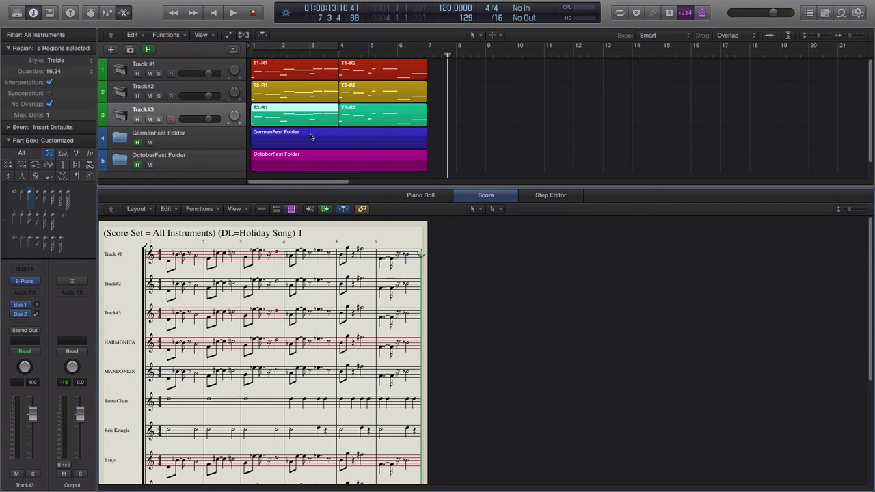
click(308, 158)
Step: Open the OctoberFest folder and show the Accordion R1 region alone, then the folder level, in the score
double_click(308, 158)
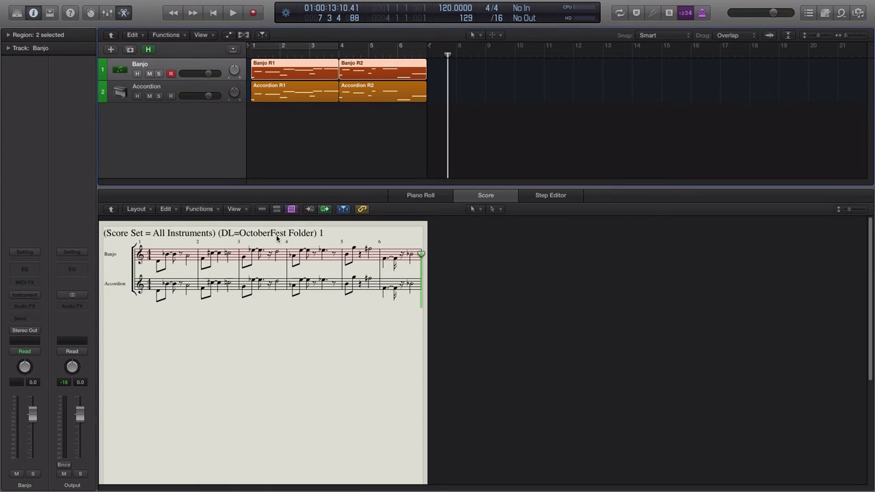
click(286, 89)
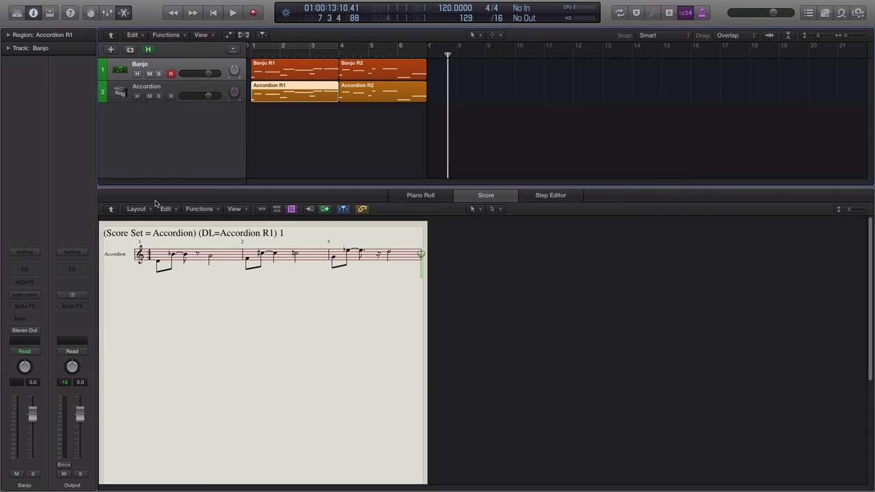
click(112, 209)
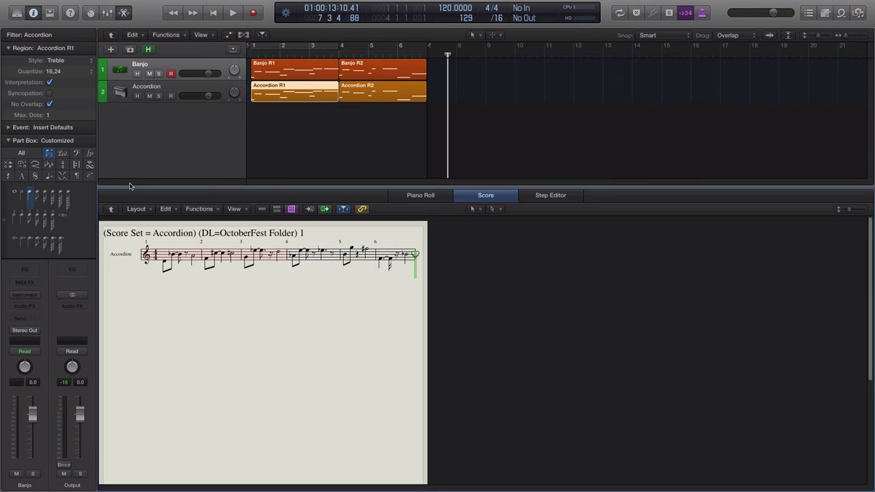
Step: Widen the score to all OctoberFest instruments, then the whole Holiday Song, and return tracks to top level
click(112, 209)
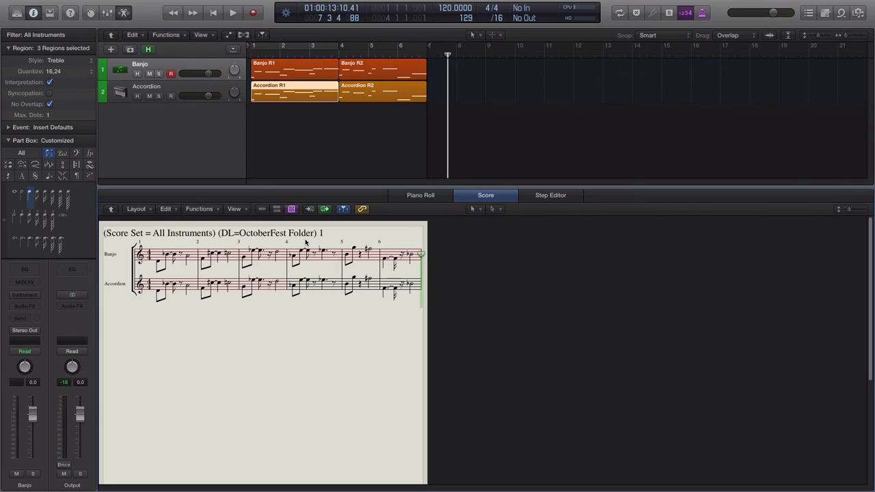
click(110, 210)
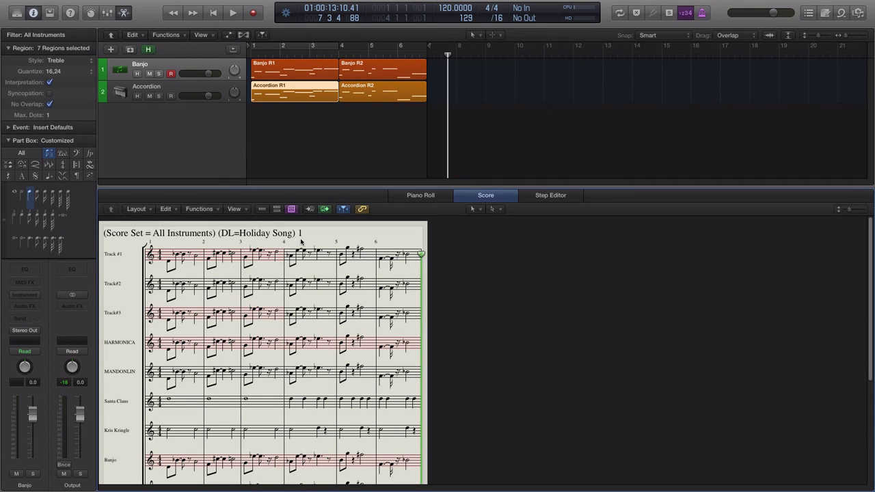
click(111, 37)
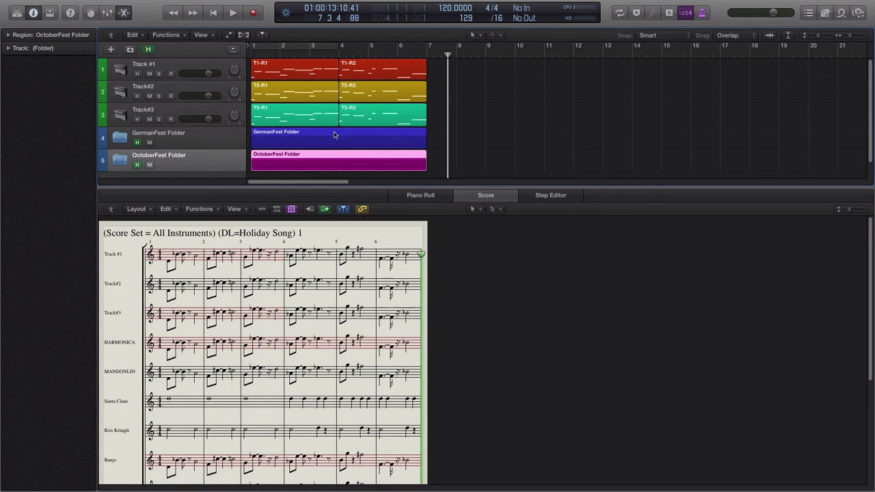
Step: Open the GermanFest folder and its nested Christmas Folder, showing only Kris Kringle R1 in the score
double_click(329, 135)
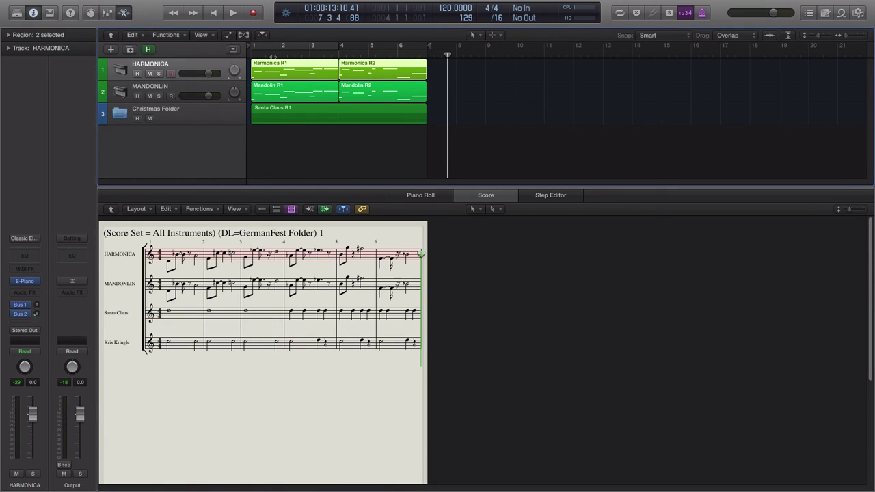
double_click(307, 108)
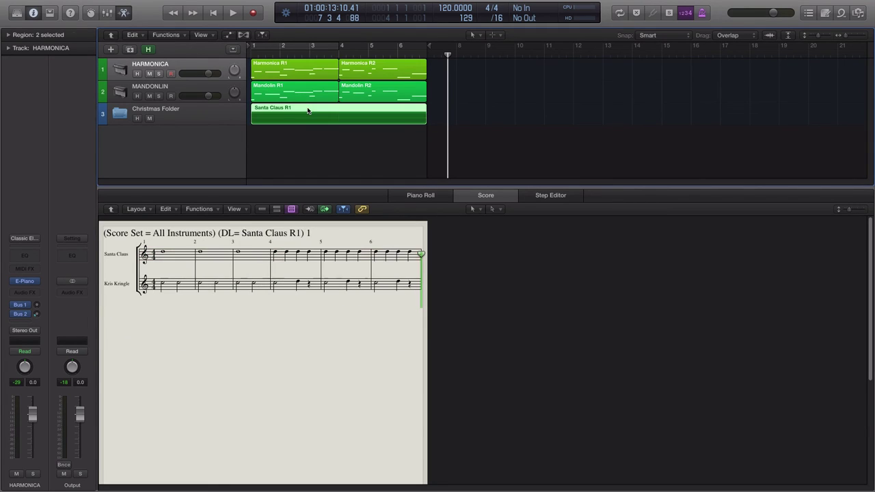
click(292, 93)
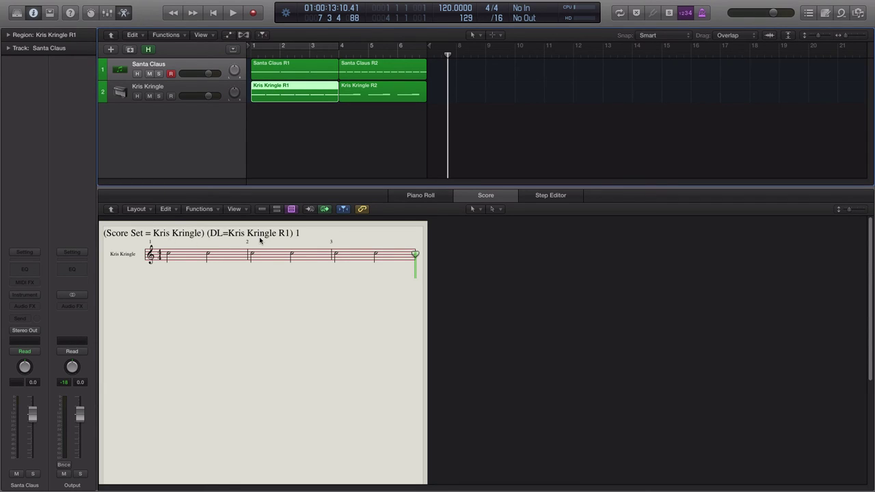
Step: Step the score up through Christmas Folder and GermanFest levels to the full Holiday Song, tracks at GermanFest
click(111, 213)
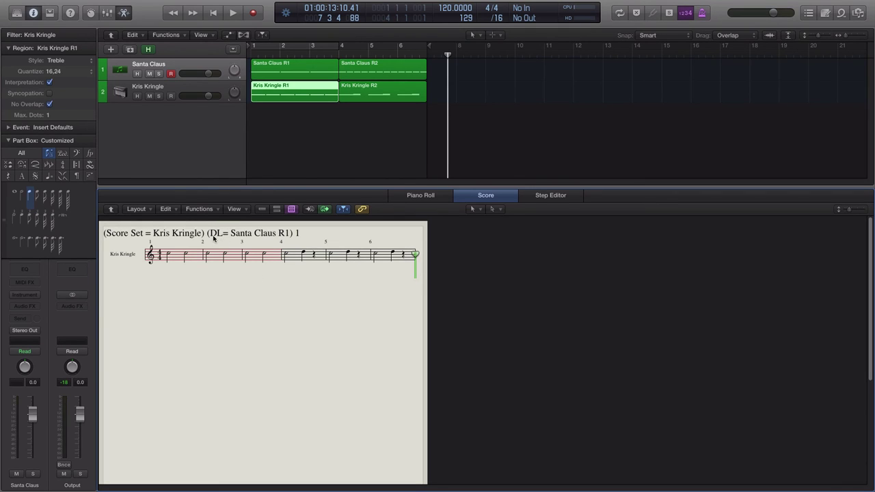
click(110, 210)
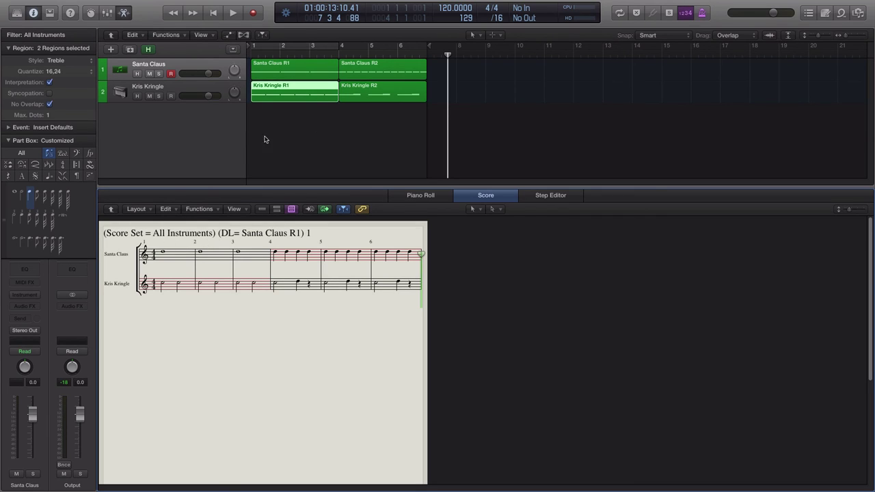
click(110, 210)
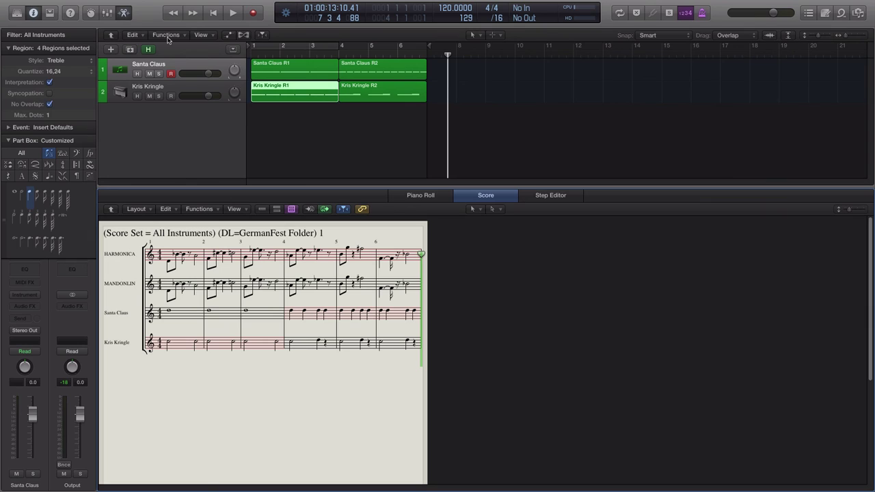
click(111, 36)
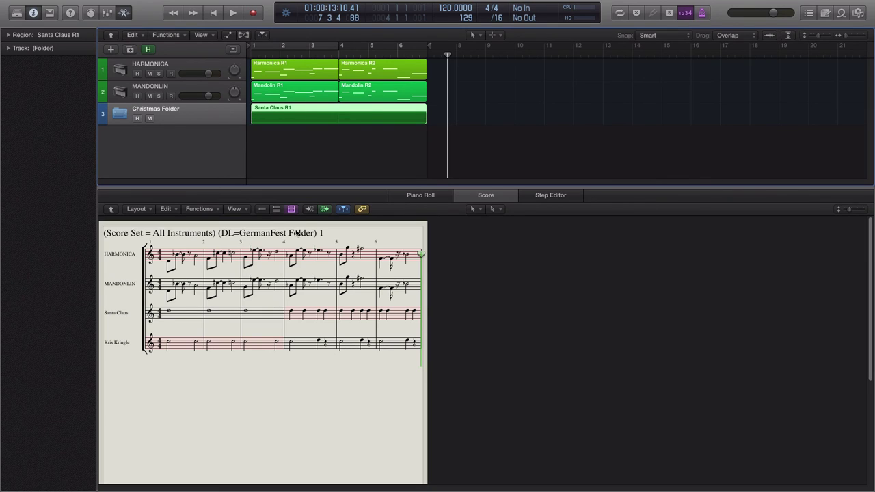
click(111, 212)
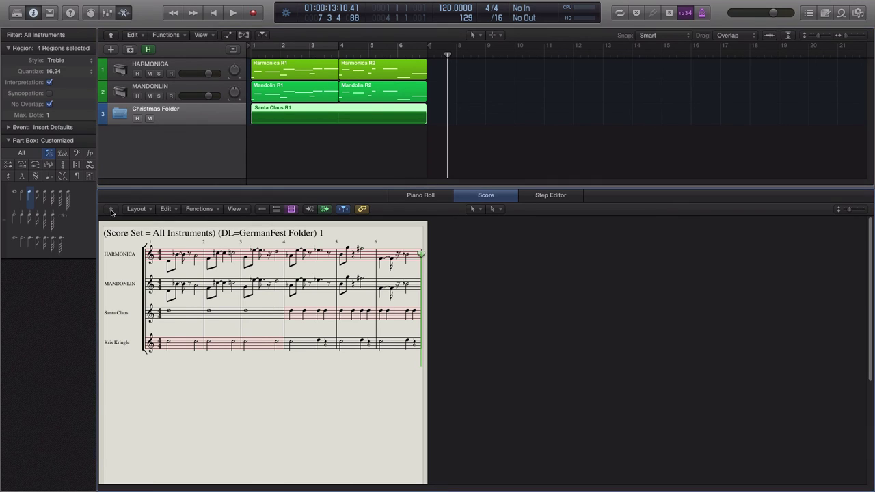